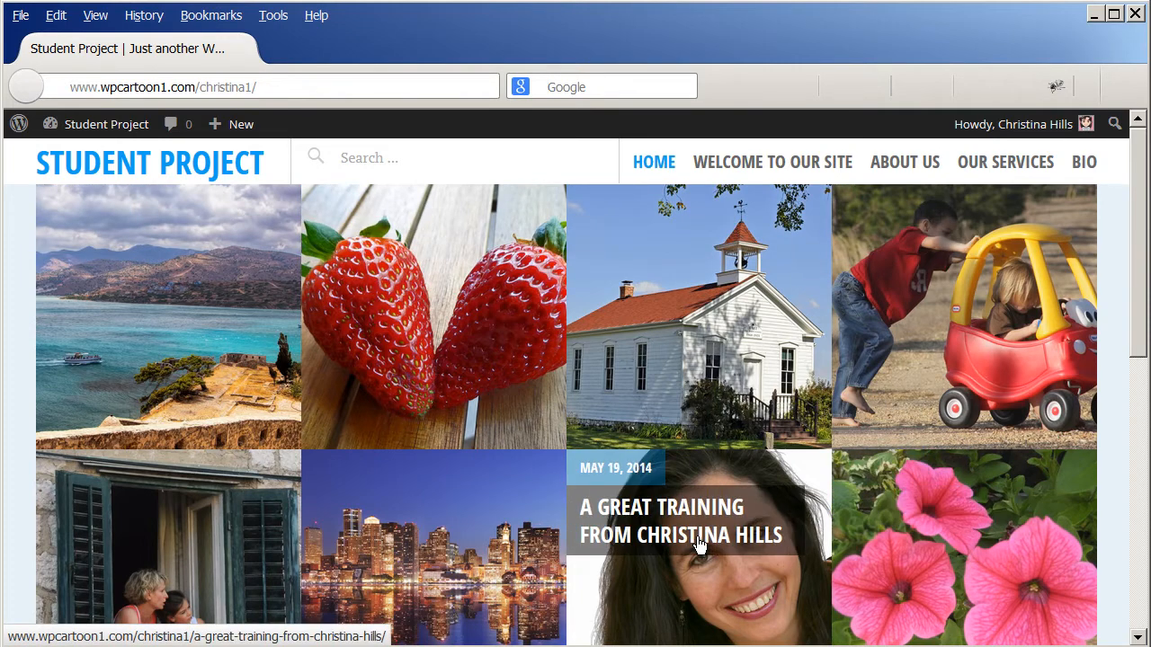
View the Yummy Strawberries post at reduced zoom, then return to the home page
{"action": "left_click", "coordinate": [405, 361]}
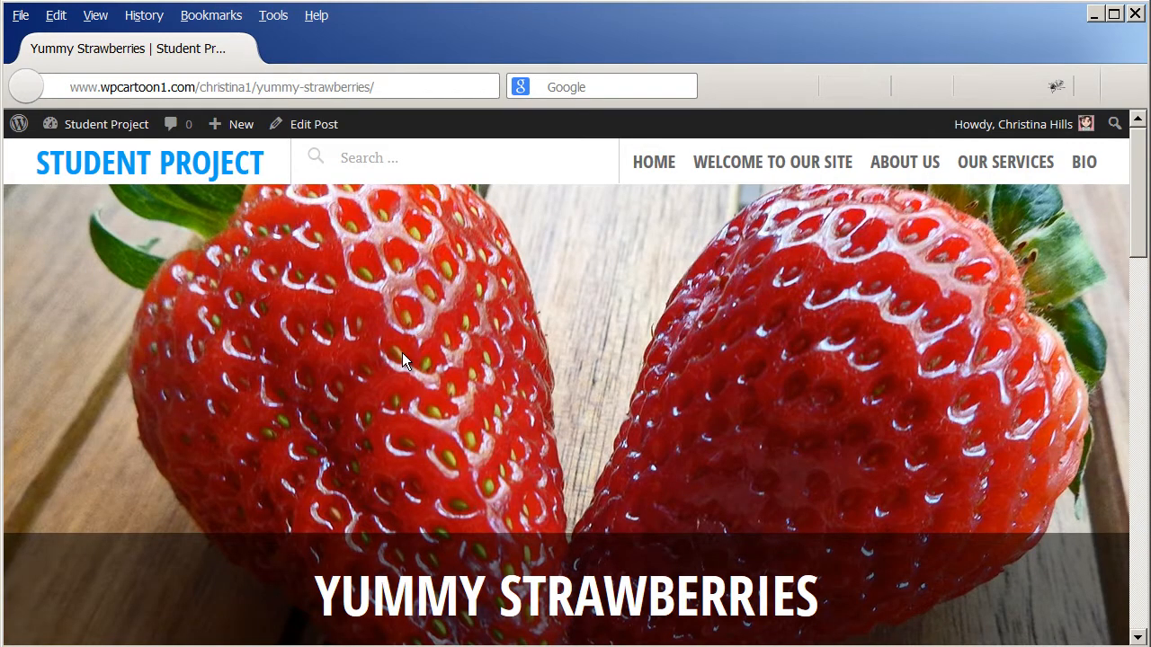
{"action": "key", "text": "ctrl+minus"}
{"action": "key", "text": "ctrl+minus"}
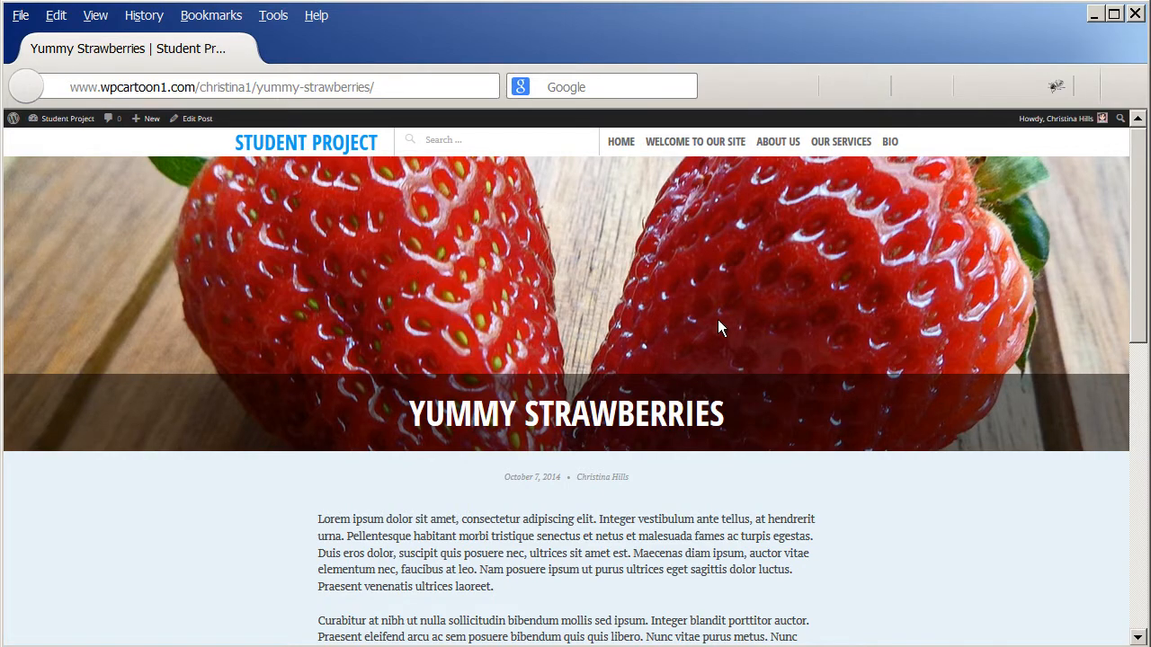
{"action": "scroll", "coordinate": [719, 324], "scroll_direction": "down", "scroll_amount": 5}
{"action": "scroll", "coordinate": [728, 323], "scroll_direction": "up", "scroll_amount": 5}
{"action": "left_click", "coordinate": [320, 148]}
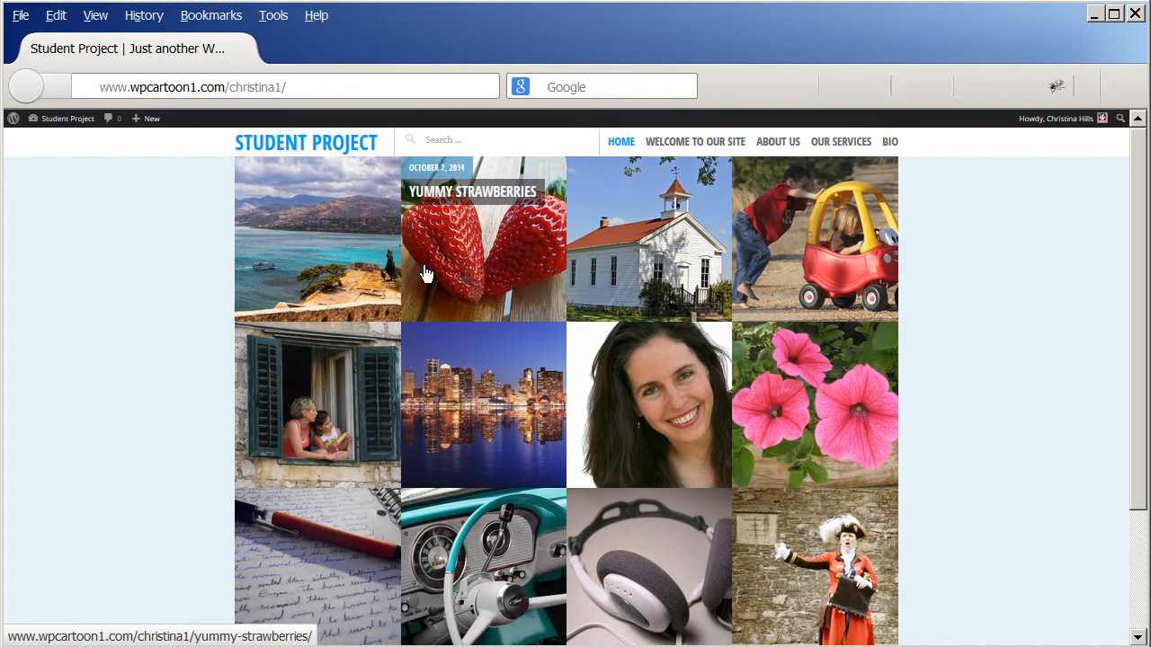
Browse the Summer Vacation and Cars posts from the home page, then reopen Yummy Strawberries
{"action": "left_click", "coordinate": [351, 265]}
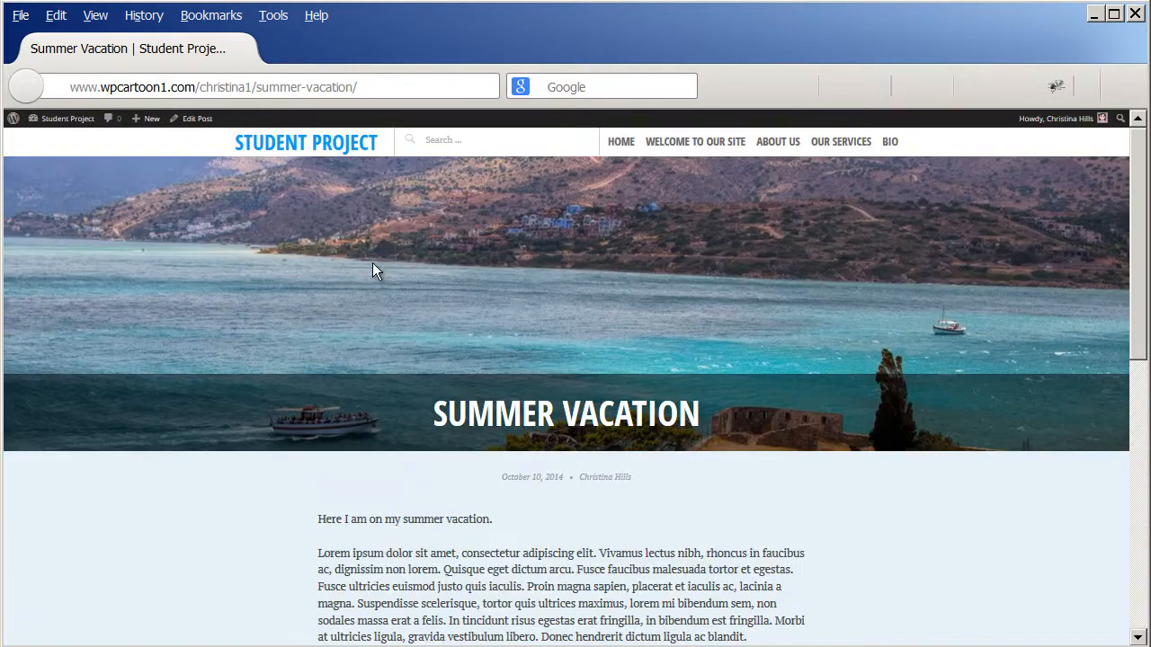
{"action": "scroll", "coordinate": [458, 406], "scroll_direction": "down", "scroll_amount": 5}
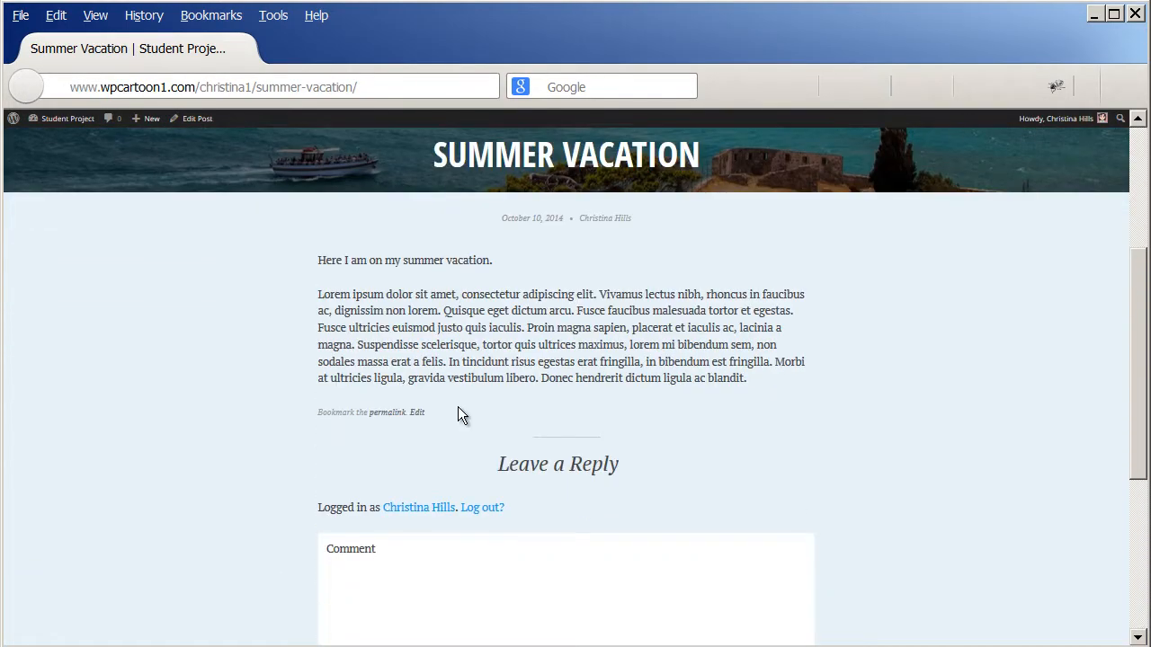
{"action": "scroll", "coordinate": [448, 391], "scroll_direction": "up", "scroll_amount": 4}
{"action": "scroll", "coordinate": [447, 391], "scroll_direction": "up", "scroll_amount": 1}
{"action": "left_click", "coordinate": [307, 137]}
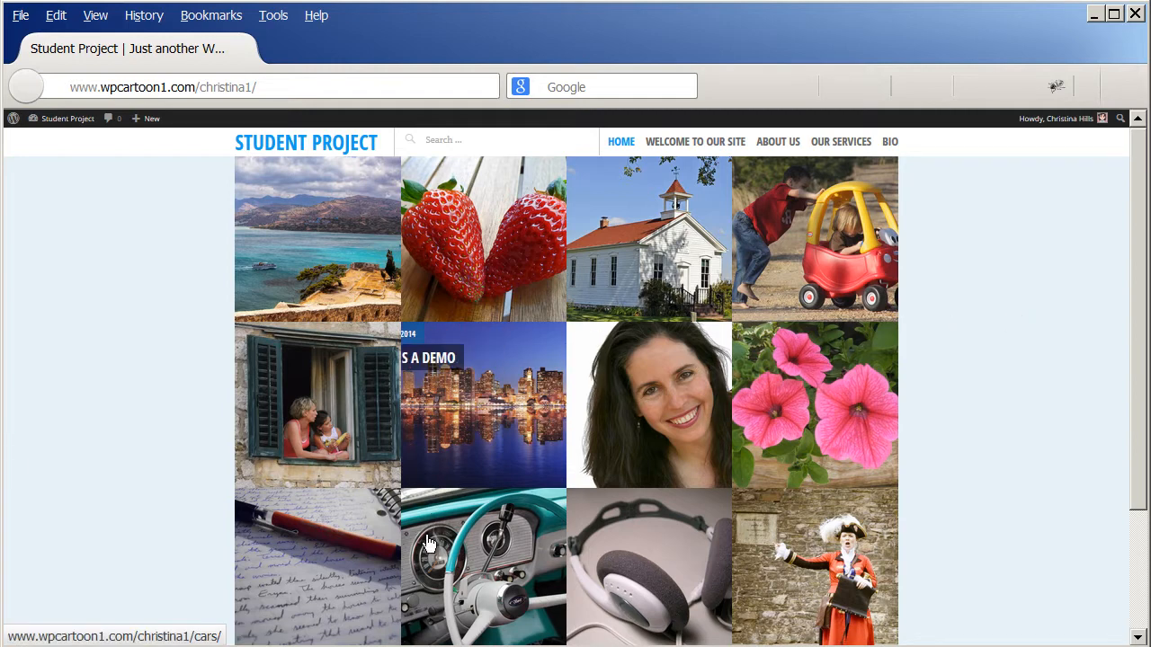
{"action": "left_click", "coordinate": [457, 570]}
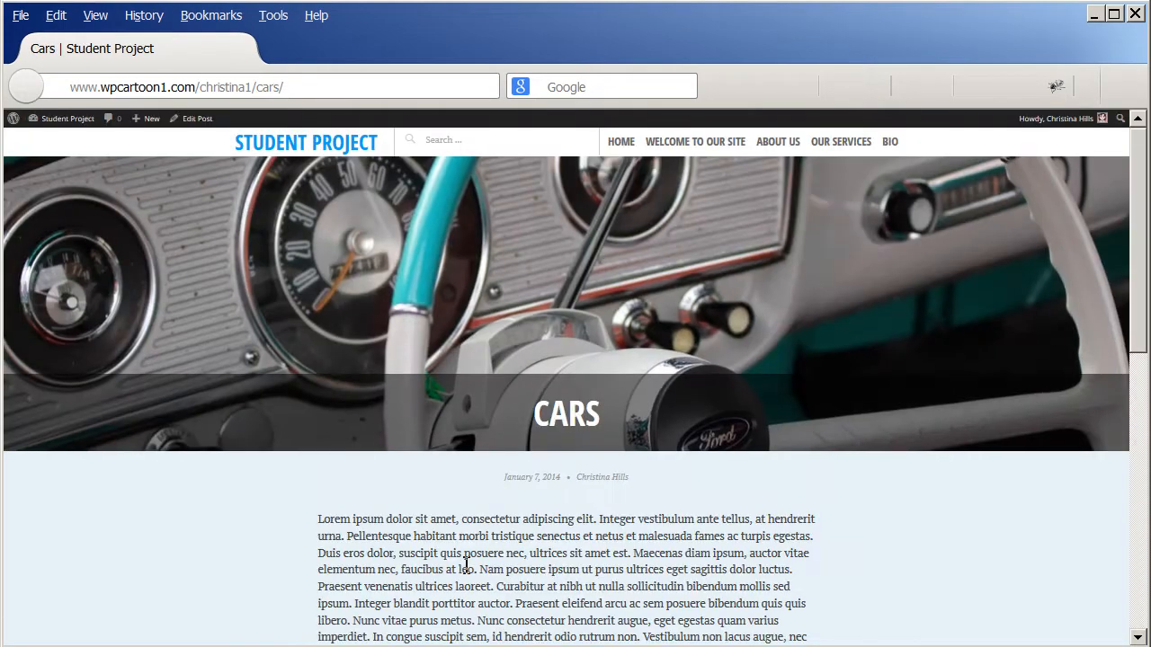
{"action": "scroll", "coordinate": [475, 553], "scroll_direction": "down", "scroll_amount": 3}
{"action": "scroll", "coordinate": [475, 553], "scroll_direction": "up", "scroll_amount": 3}
{"action": "left_click", "coordinate": [68, 118]}
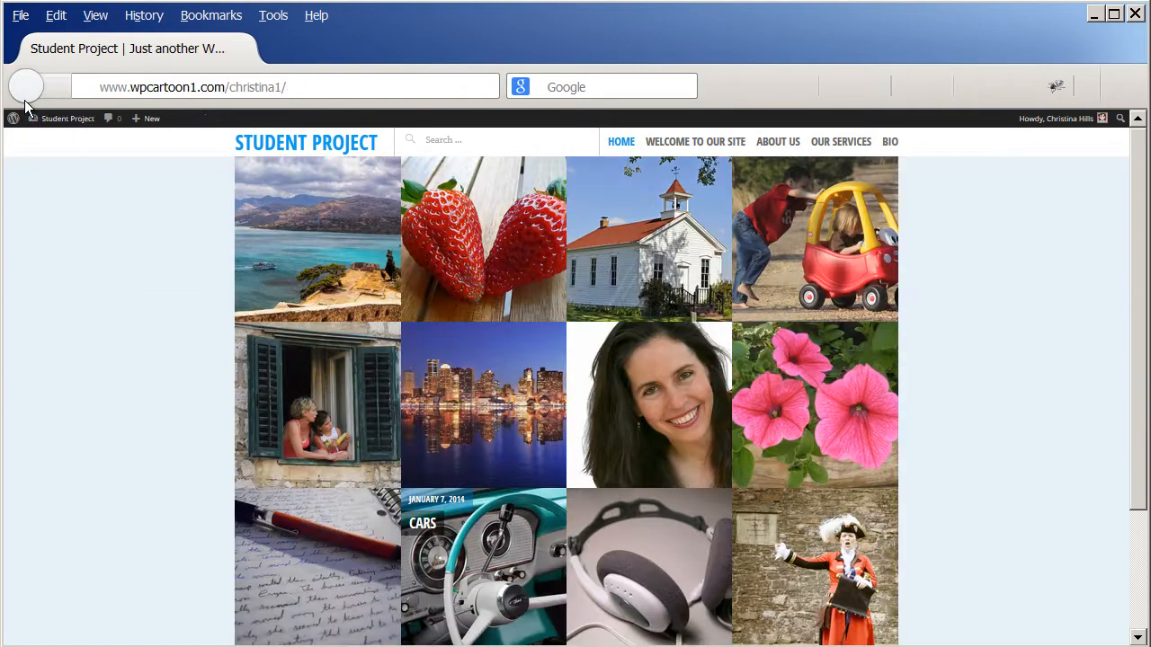
{"action": "left_click", "coordinate": [479, 239]}
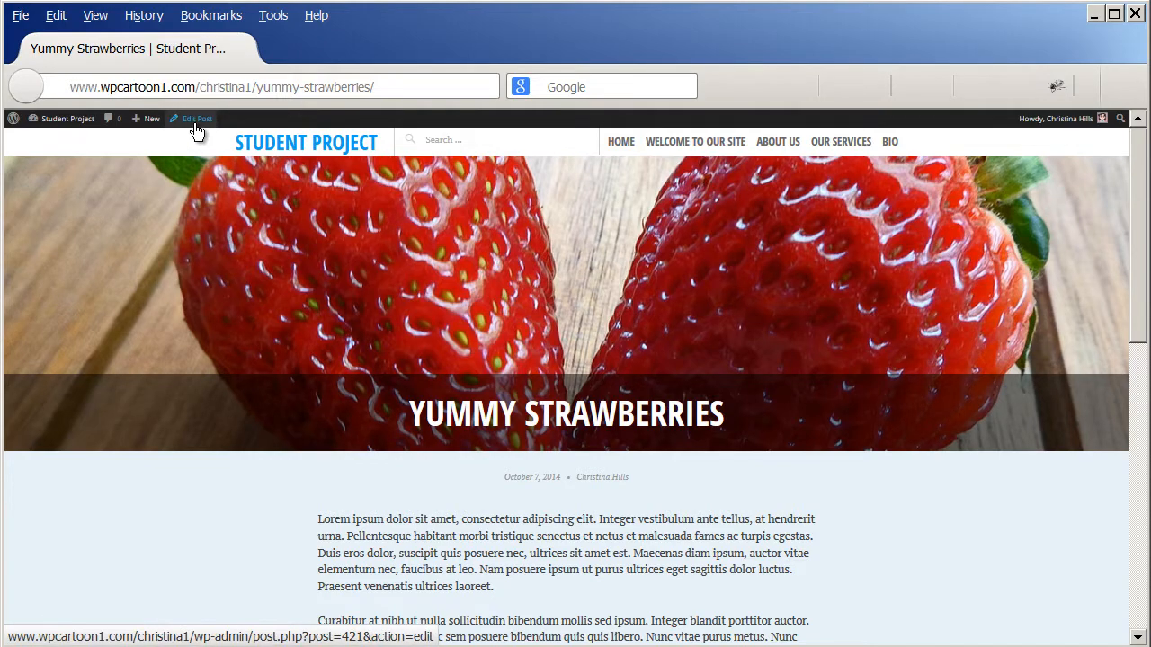
Edit the strawberries post in the admin, then go to the All Posts list
{"action": "left_click", "coordinate": [197, 119]}
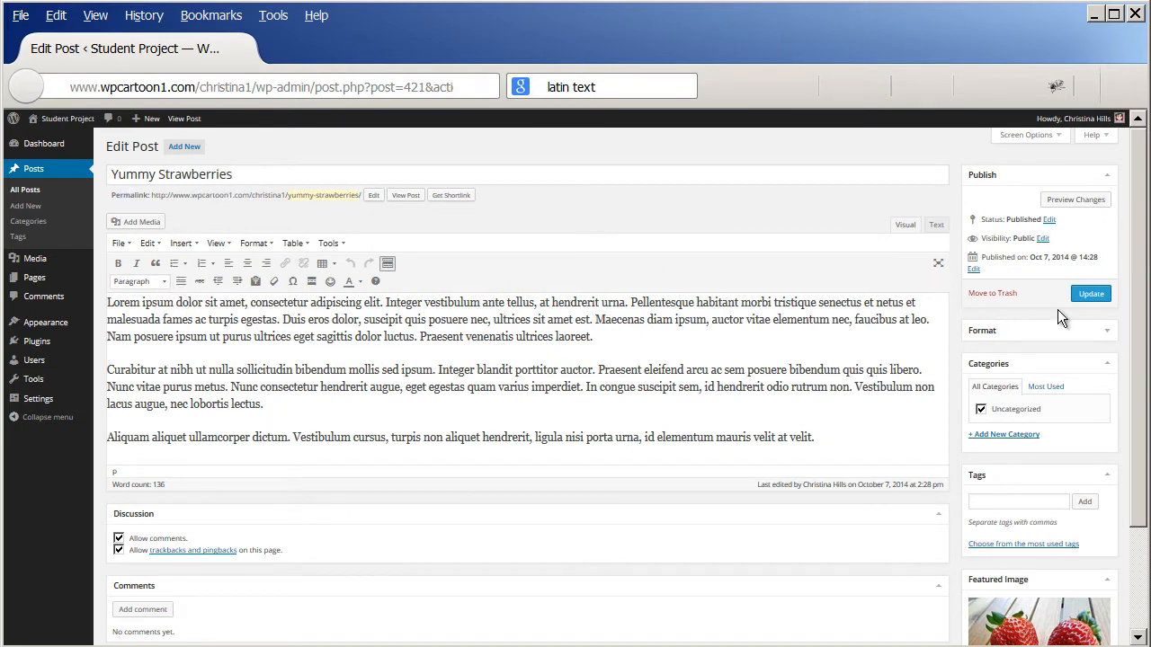
{"action": "scroll", "coordinate": [1137, 333], "scroll_direction": "down", "scroll_amount": 3}
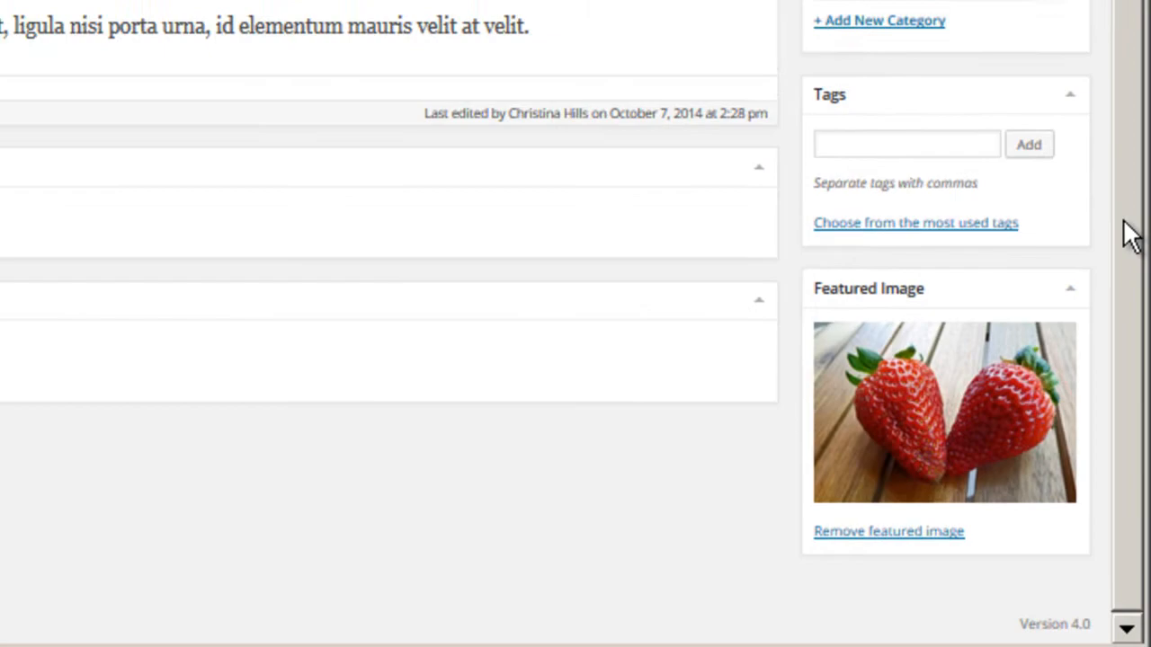
{"action": "scroll", "coordinate": [1130, 231], "scroll_direction": "up", "scroll_amount": 5}
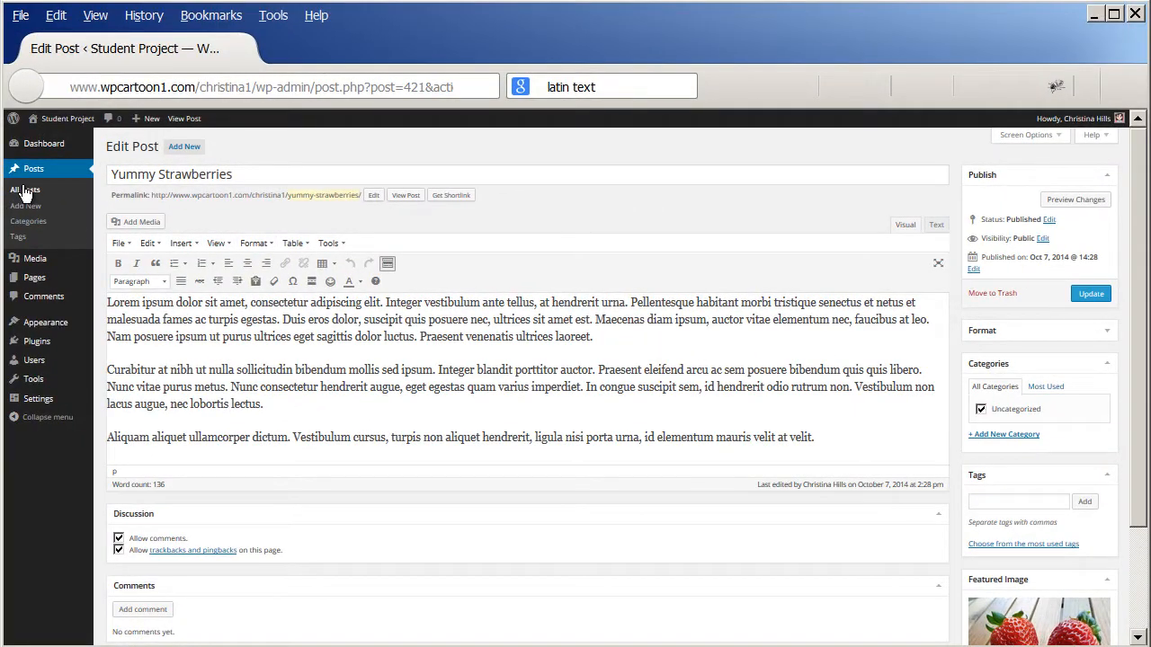
{"action": "left_click", "coordinate": [25, 190]}
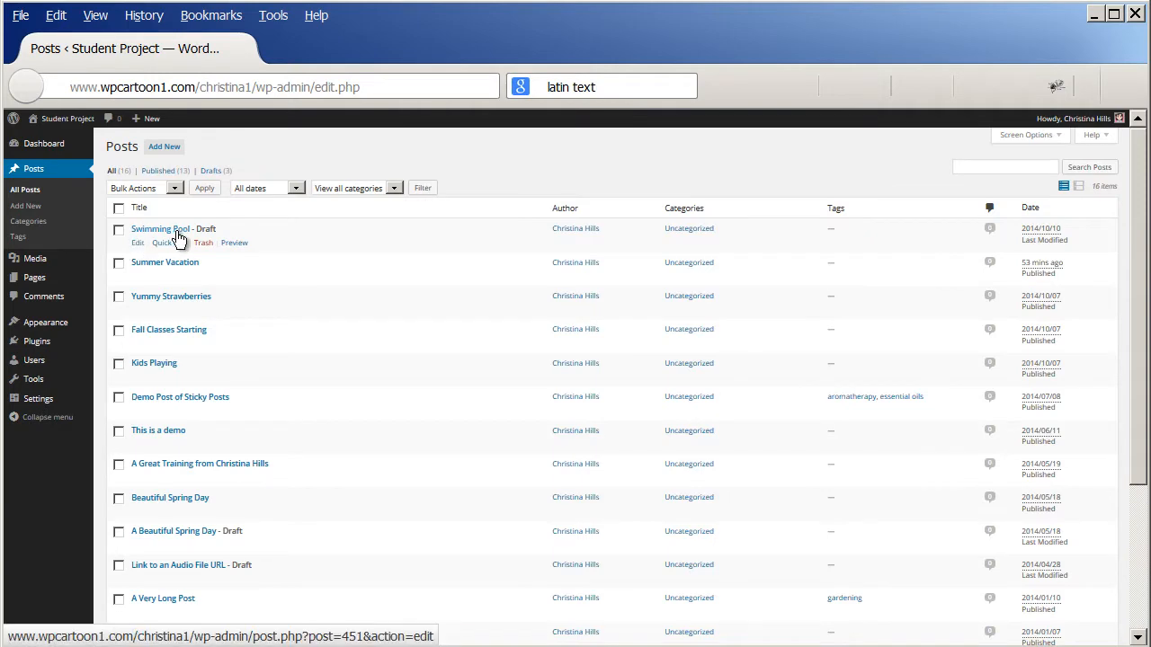
Edit the Swimming Pool draft and start uploading a new featured image
{"action": "left_click", "coordinate": [138, 244]}
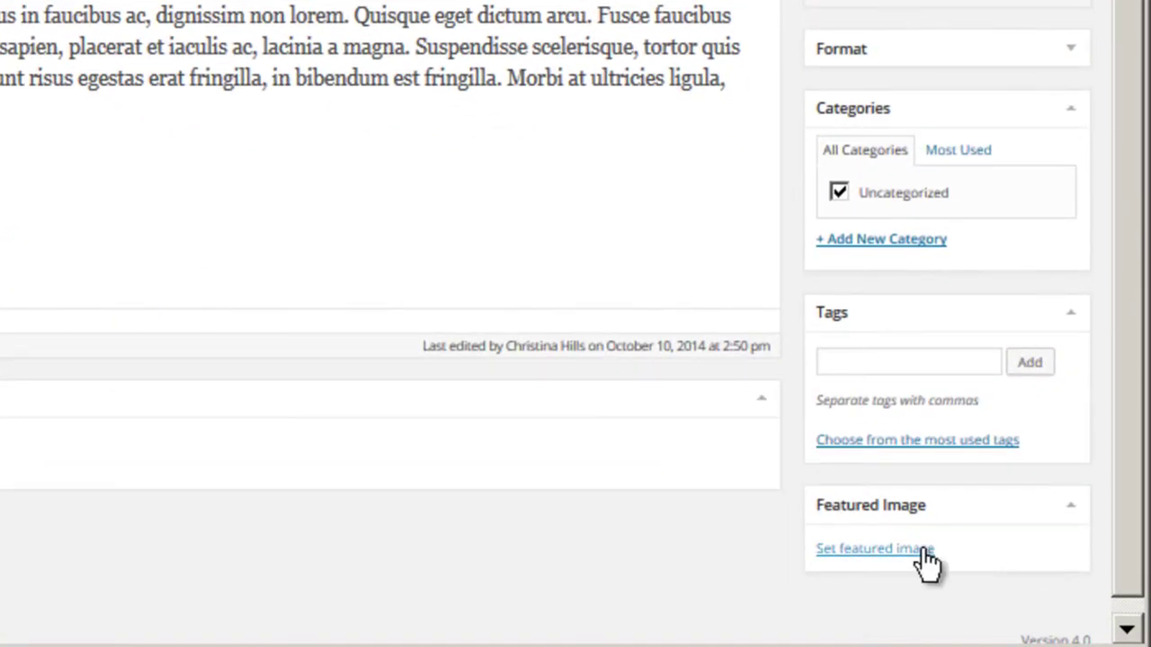
{"action": "left_click", "coordinate": [926, 562]}
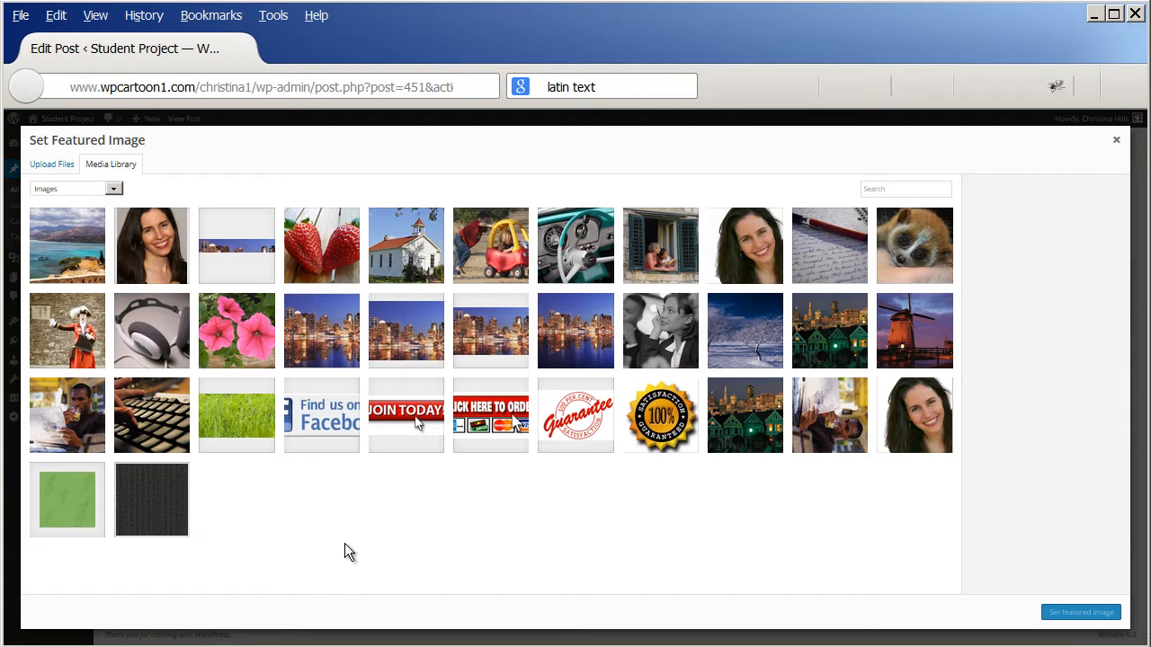
{"action": "left_click", "coordinate": [53, 163]}
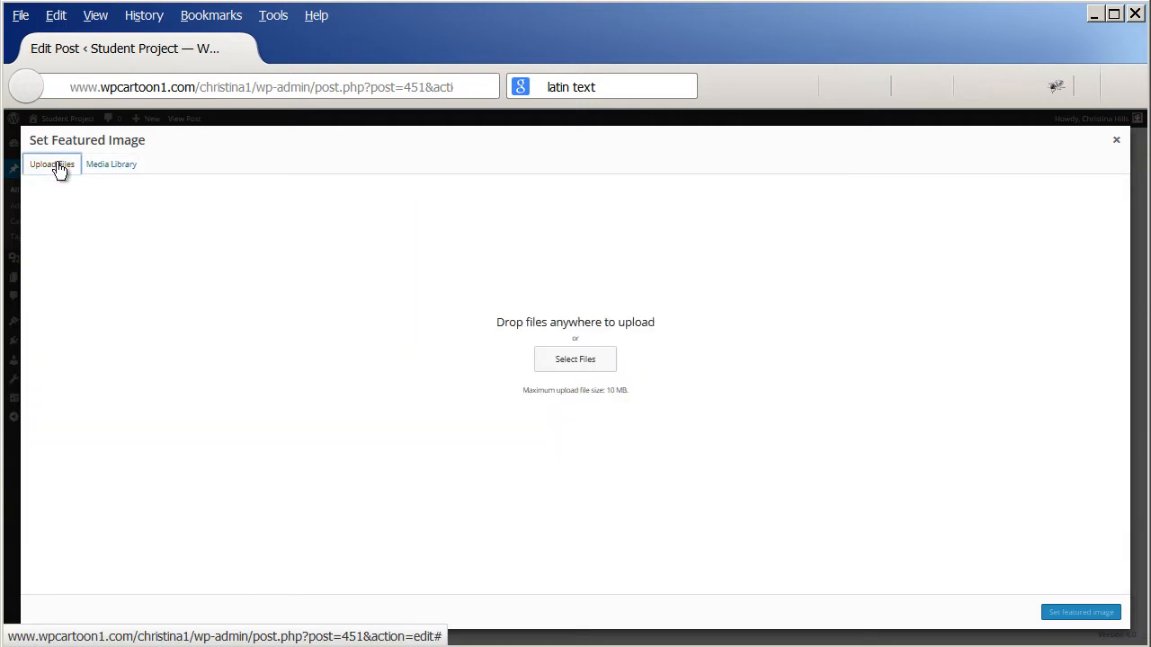
Upload the swimming pool jpg as the featured image and publish the post
{"action": "left_click", "coordinate": [575, 358]}
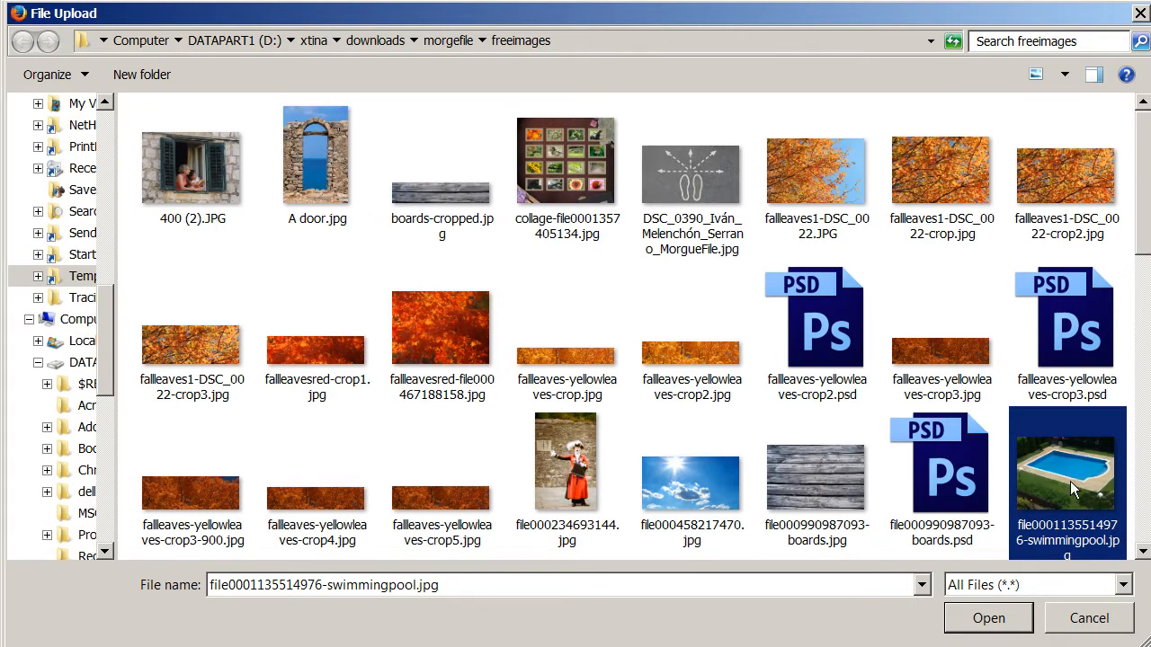
{"action": "scroll", "coordinate": [1070, 481], "scroll_direction": "down", "scroll_amount": 1}
{"action": "left_click", "coordinate": [998, 618]}
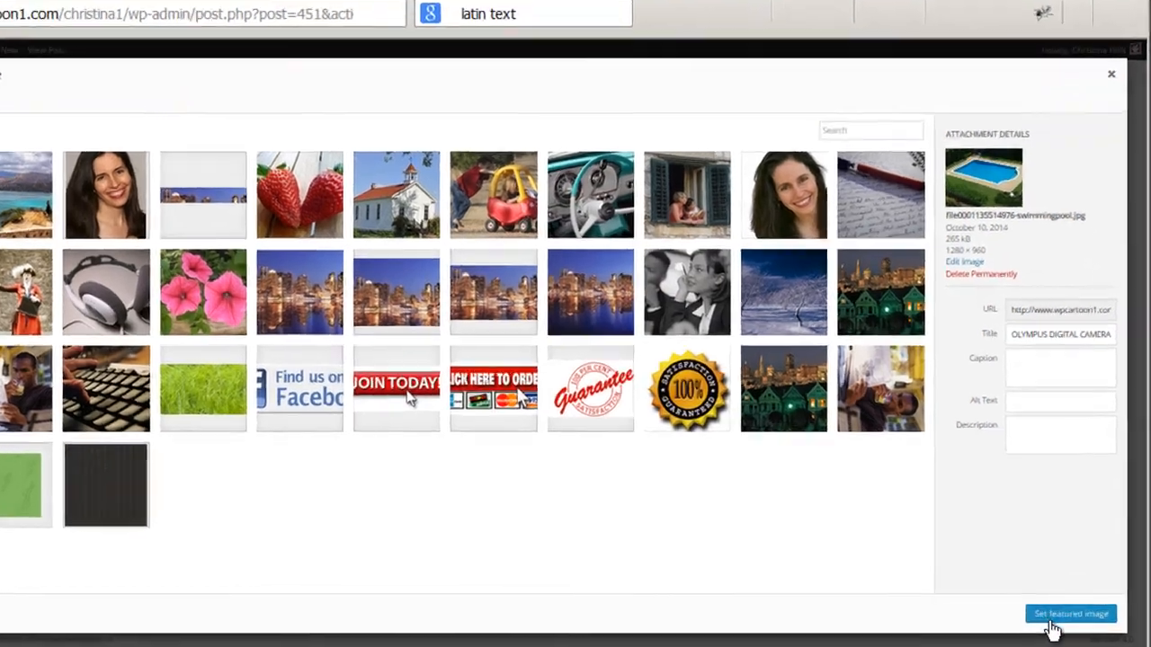
{"action": "left_click", "coordinate": [1070, 615]}
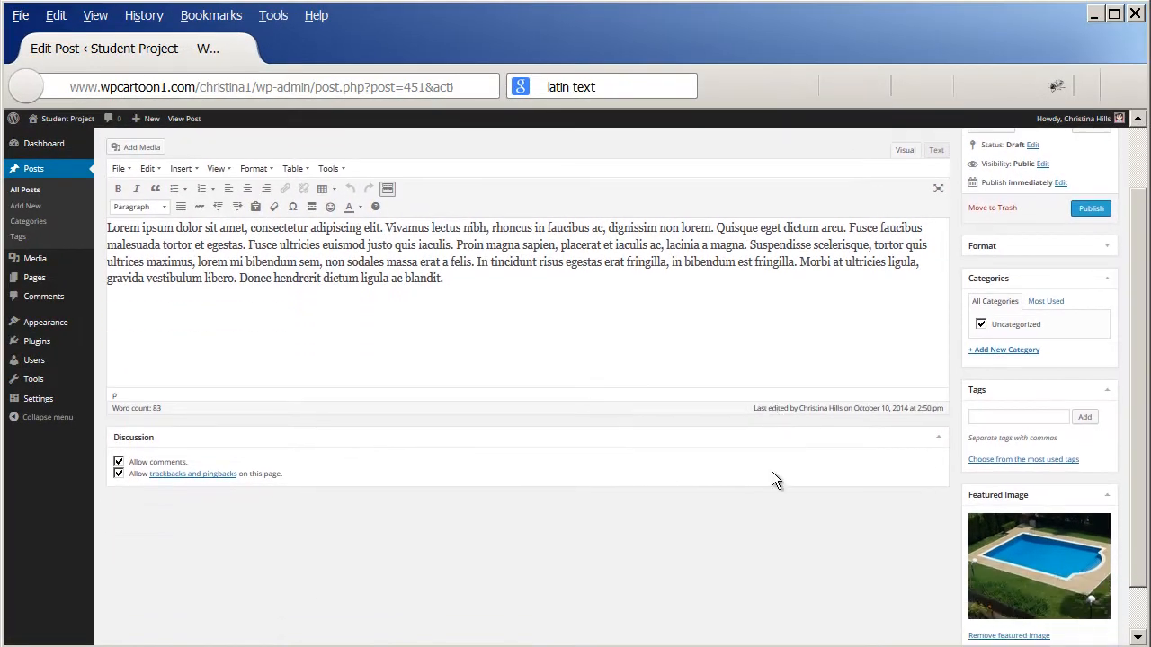
{"action": "scroll", "coordinate": [965, 487], "scroll_direction": "down", "scroll_amount": 2}
{"action": "scroll", "coordinate": [960, 488], "scroll_direction": "up", "scroll_amount": 5}
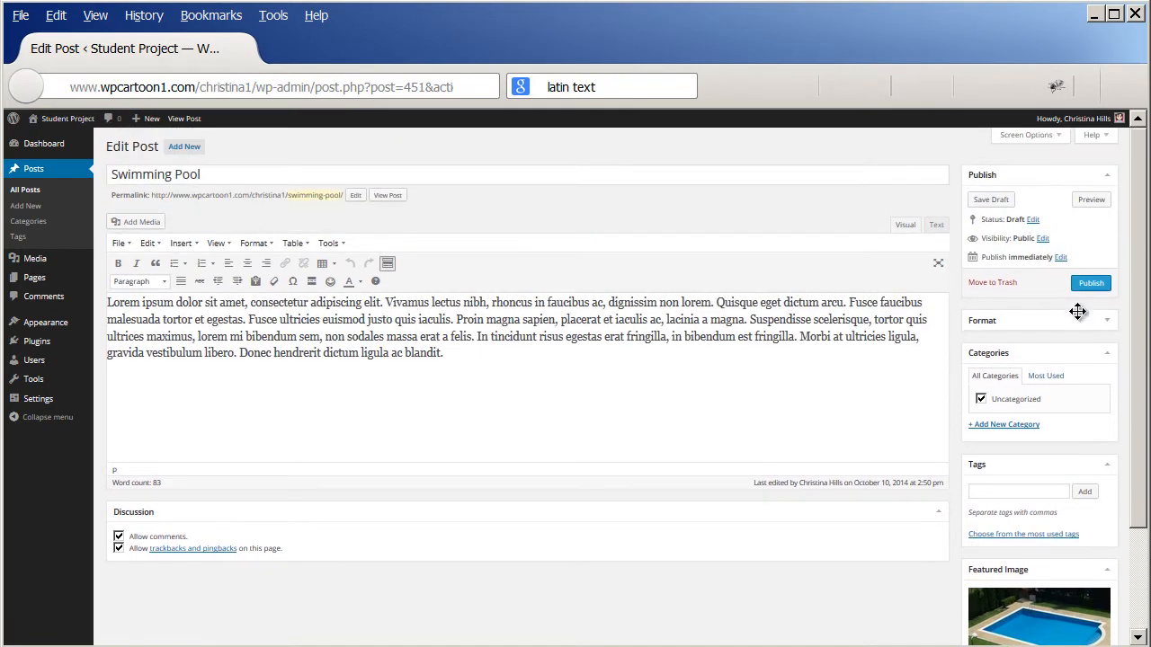
{"action": "left_click", "coordinate": [1090, 283]}
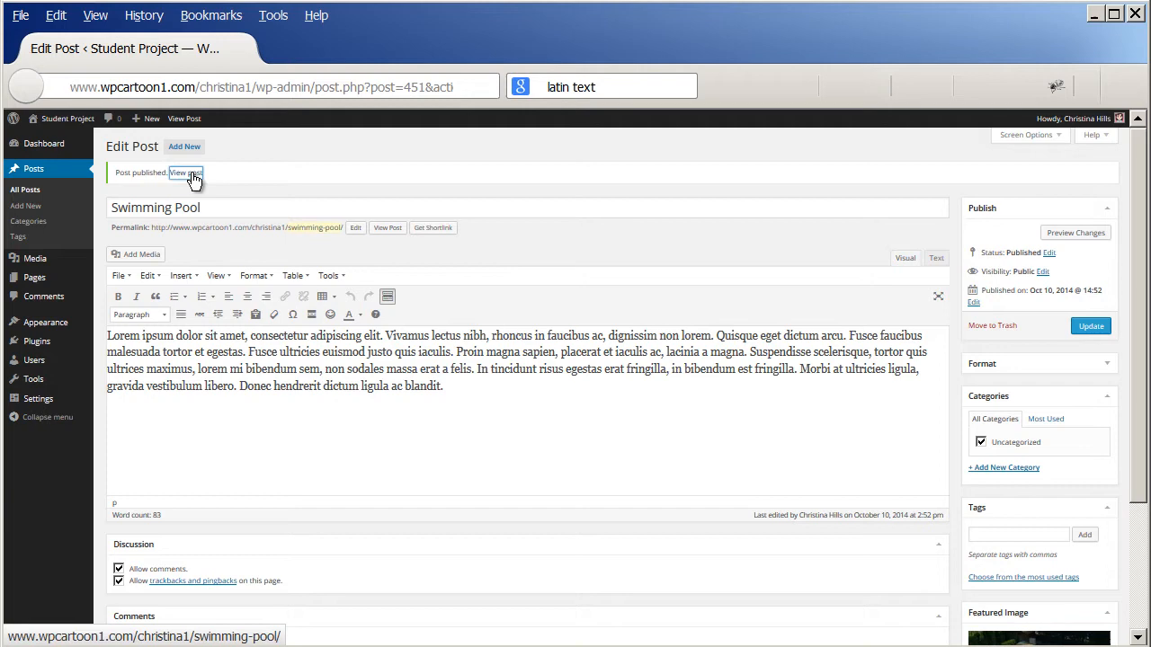
View the published Swimming Pool post, then the home page grid led by its tile
{"action": "left_click", "coordinate": [186, 173]}
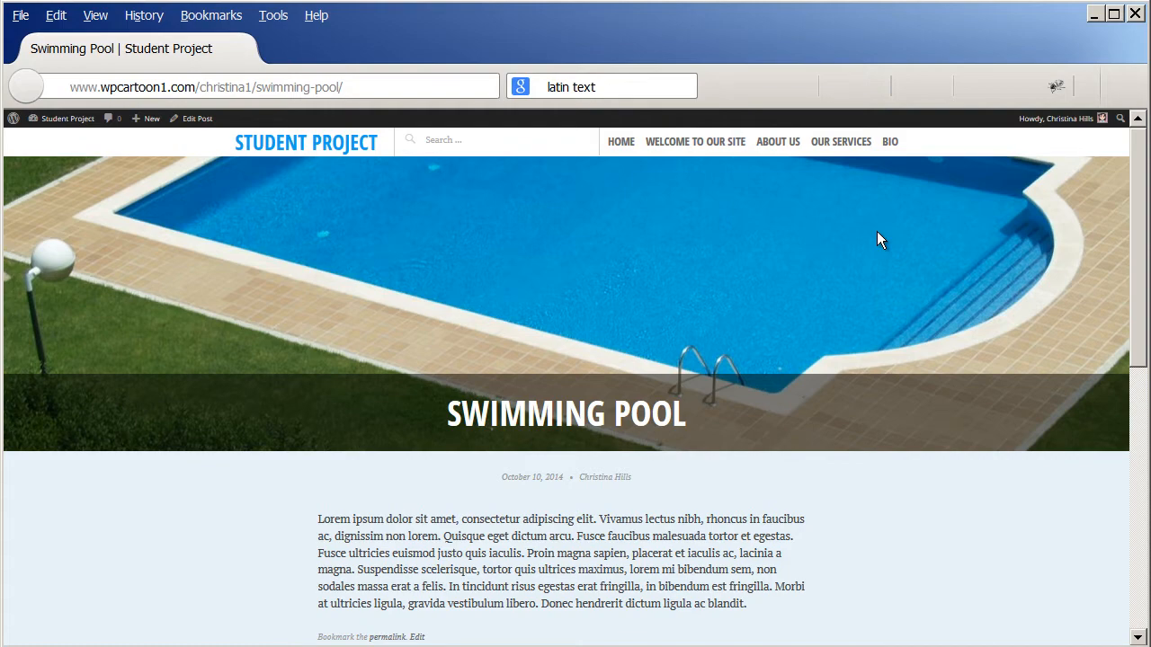
{"action": "left_click", "coordinate": [300, 146]}
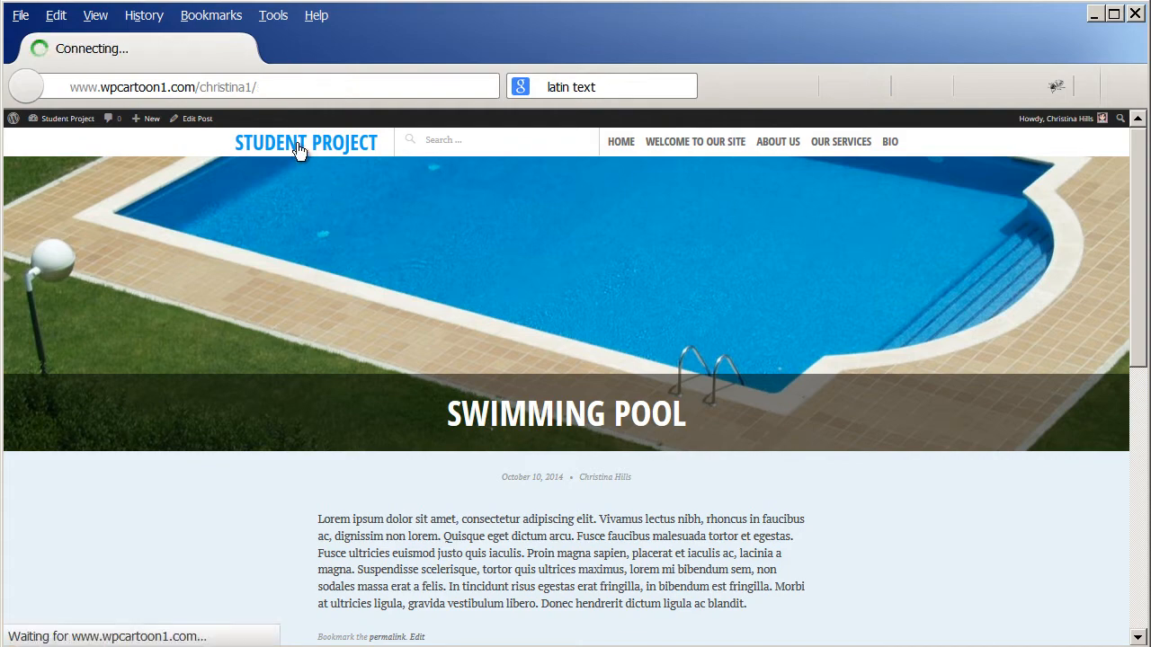